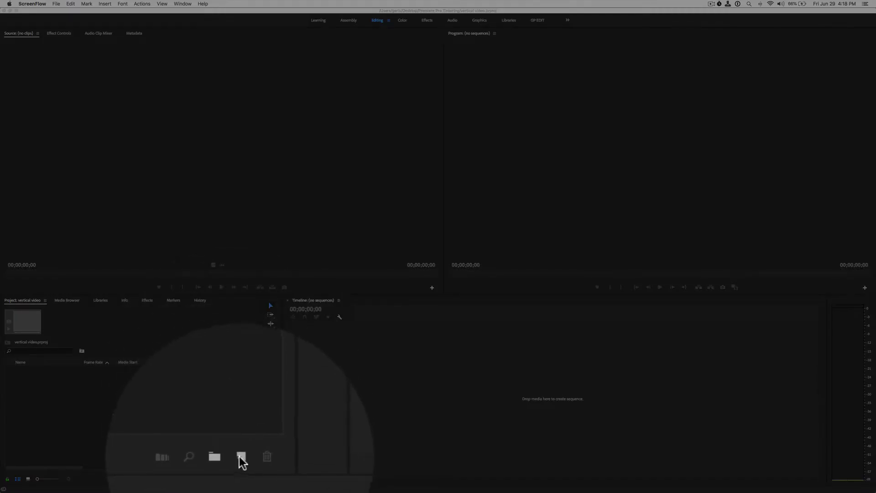
Try New Item and File > New > Sequence, cancel both, then reopen New Sequence with Cmd+N.
click(240, 458)
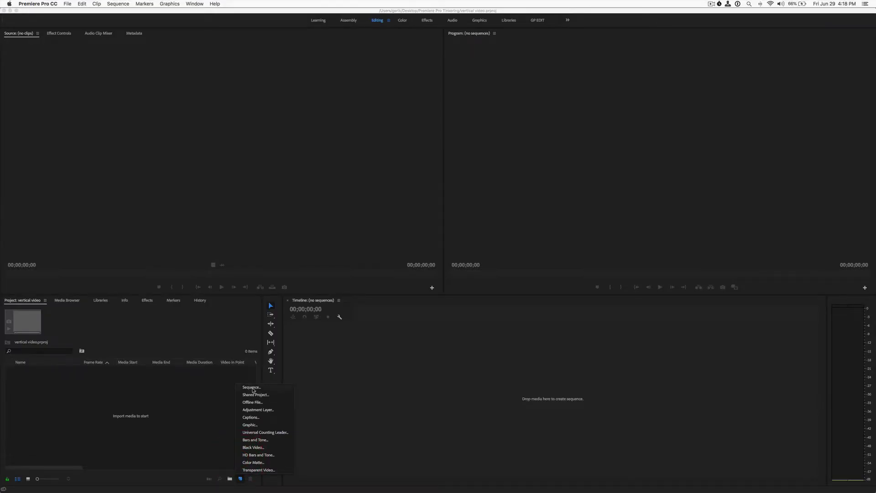
click(252, 388)
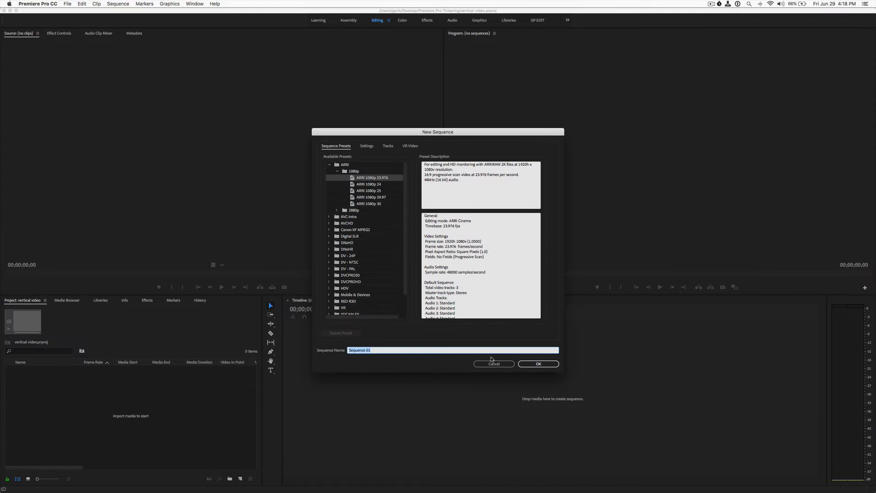
click(494, 364)
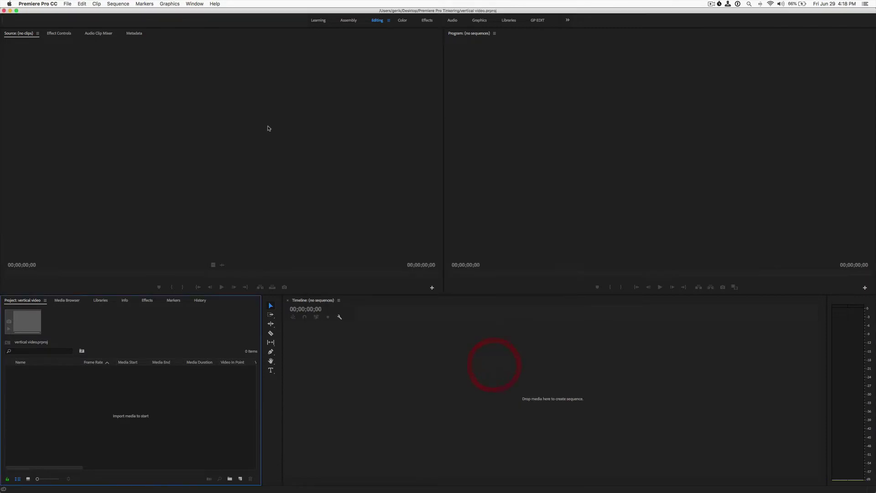
click(68, 4)
mouse_move(77, 14)
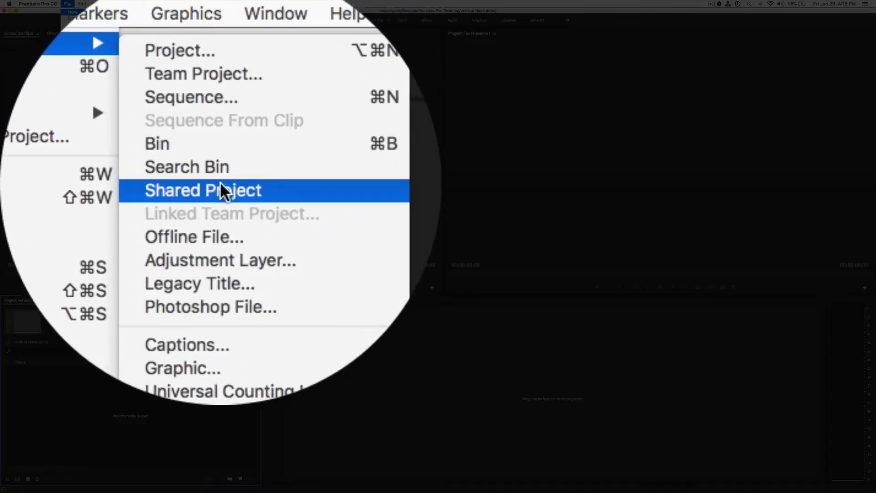
click(220, 97)
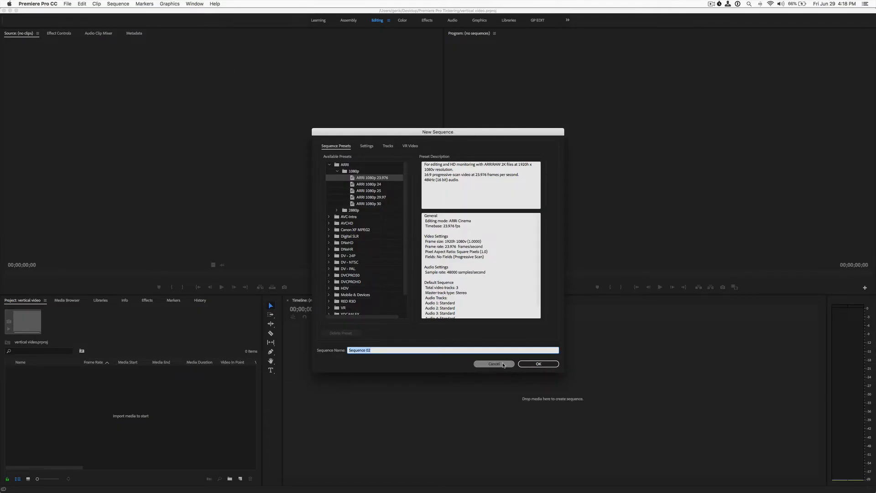
click(501, 365)
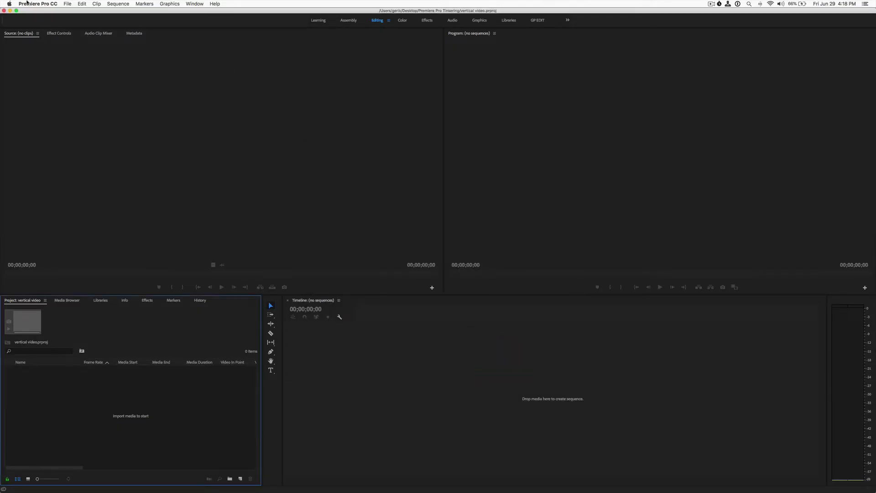
key(super+n)
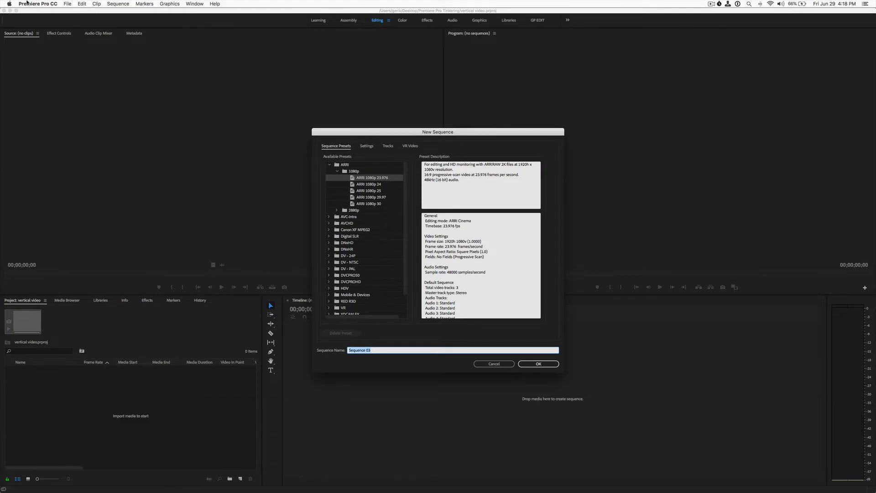
Look over the Custom 1080x1080 preset, then pick Digital SLR > 1080p > DSLR 1080p30.
click(329, 165)
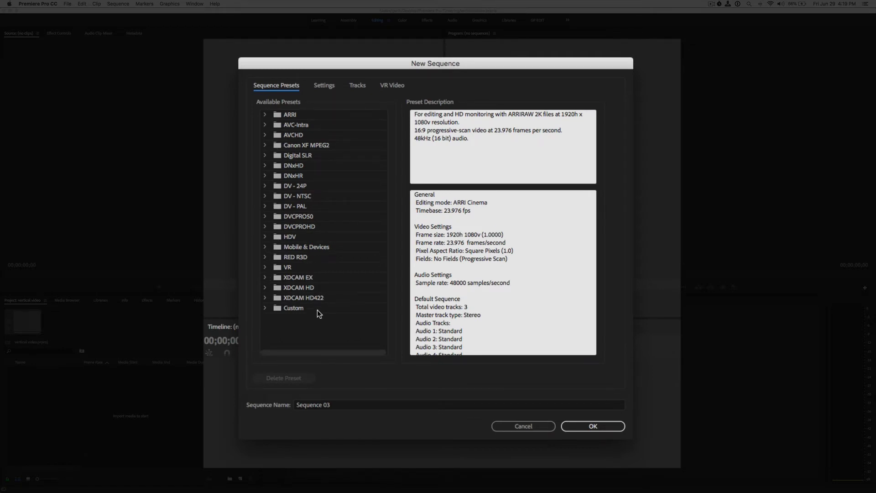
click(265, 308)
click(303, 321)
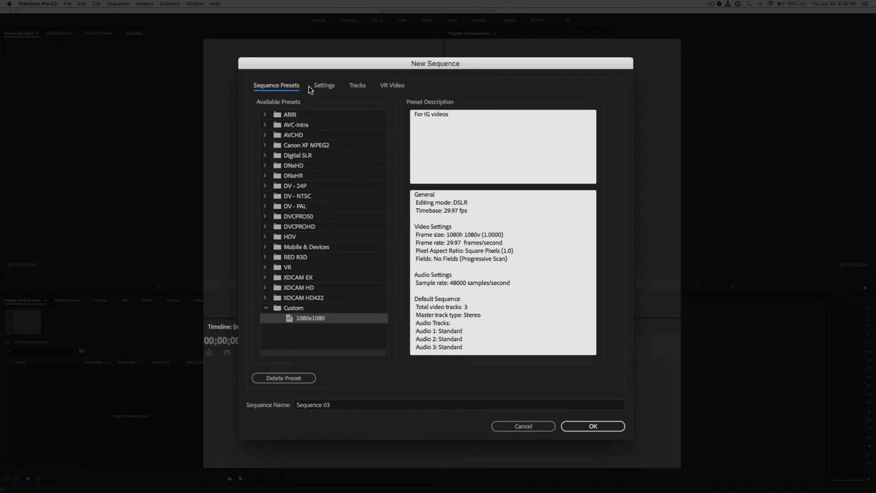
click(266, 156)
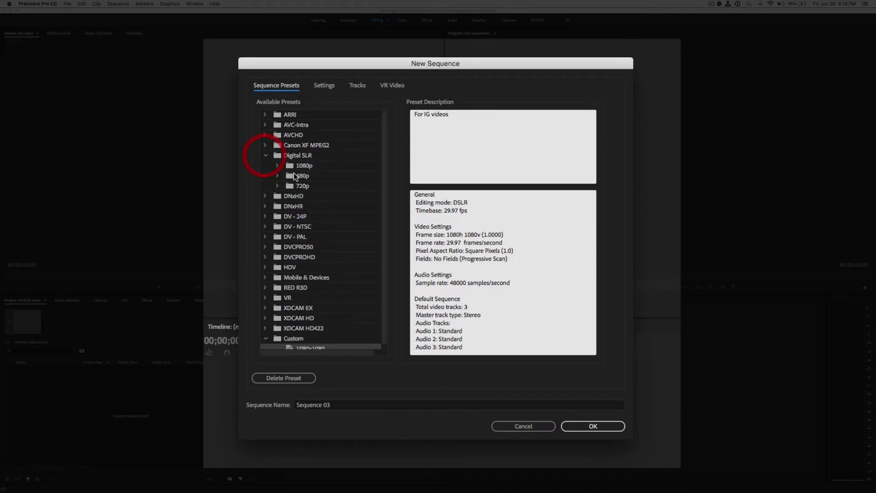
click(277, 165)
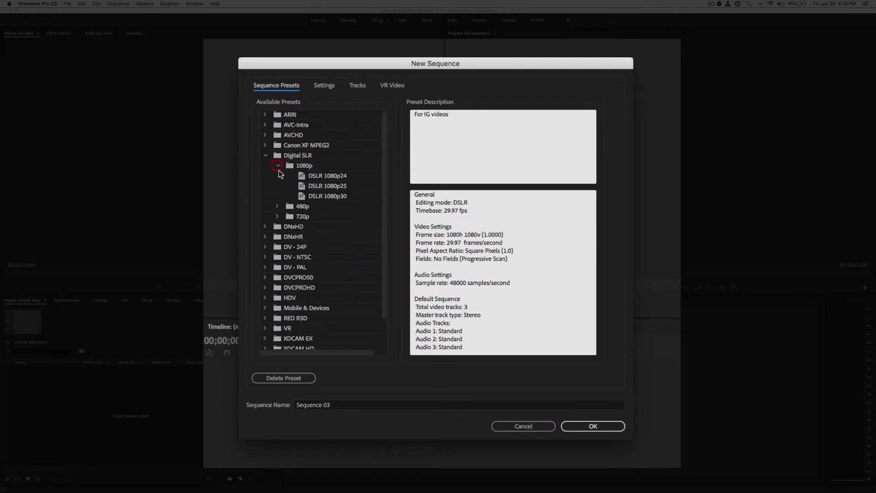
click(301, 196)
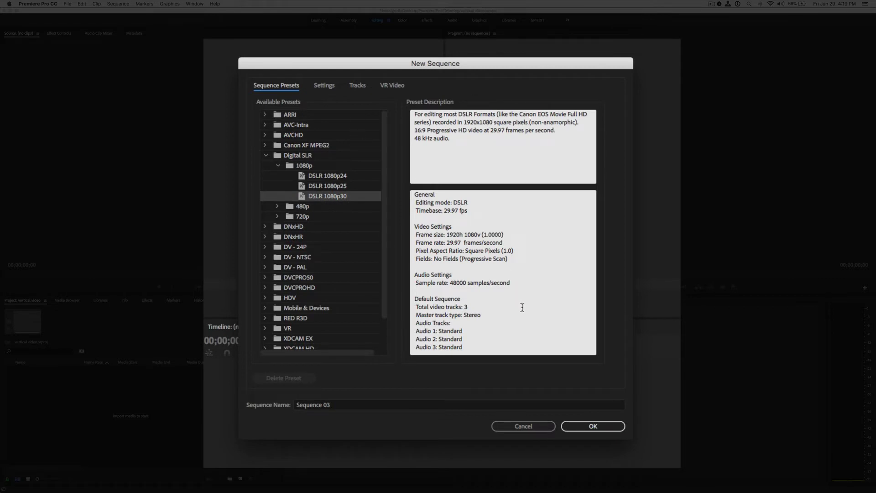
In Settings, change the frame size from 1920x1080 to 1080 wide by 1920 tall.
click(325, 86)
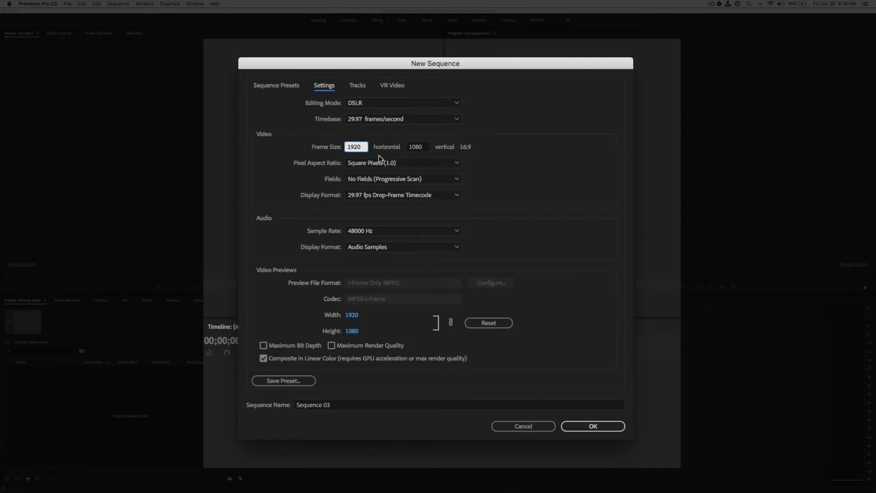
double_click(360, 147)
text(1080)
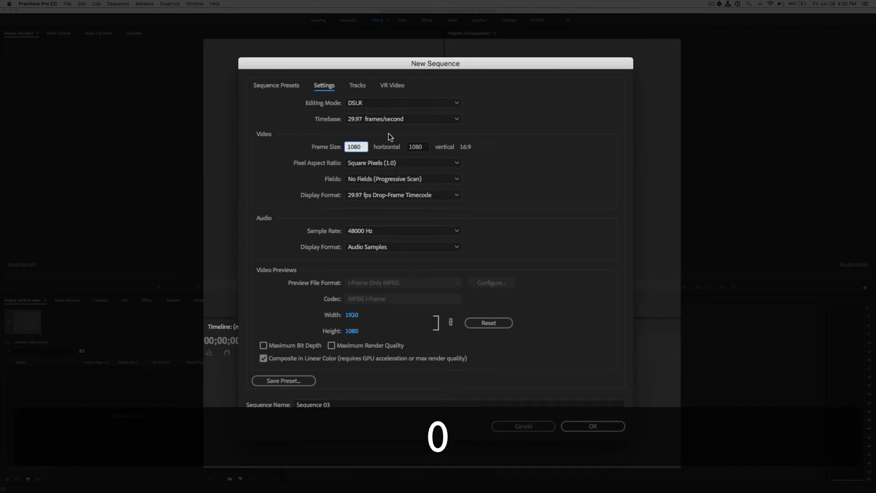
double_click(417, 146)
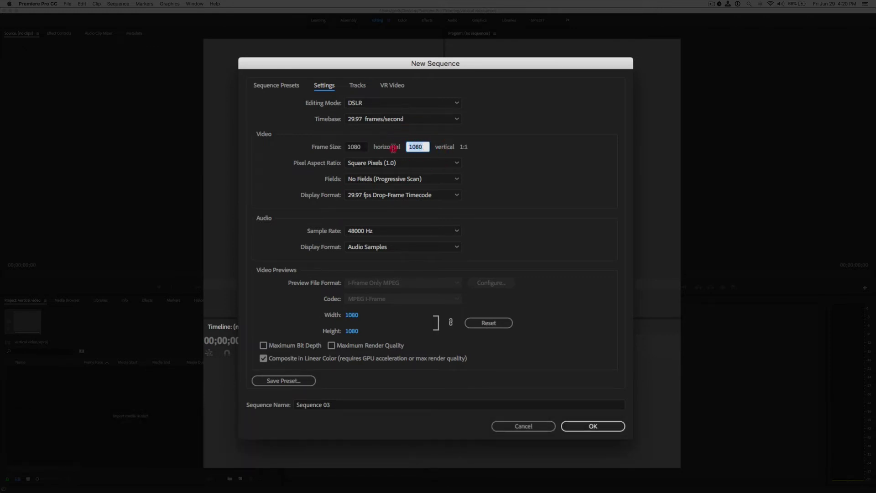
text(1920)
click(411, 334)
Start a new preset named 'Vertical 9x16', described as 'Vertical Video Sequence for IGTV'.
click(286, 381)
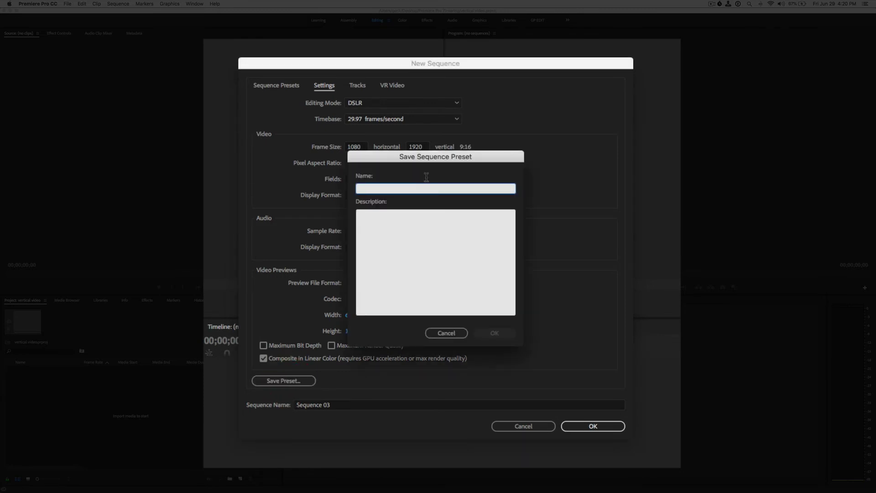
click(407, 188)
text(Ver)
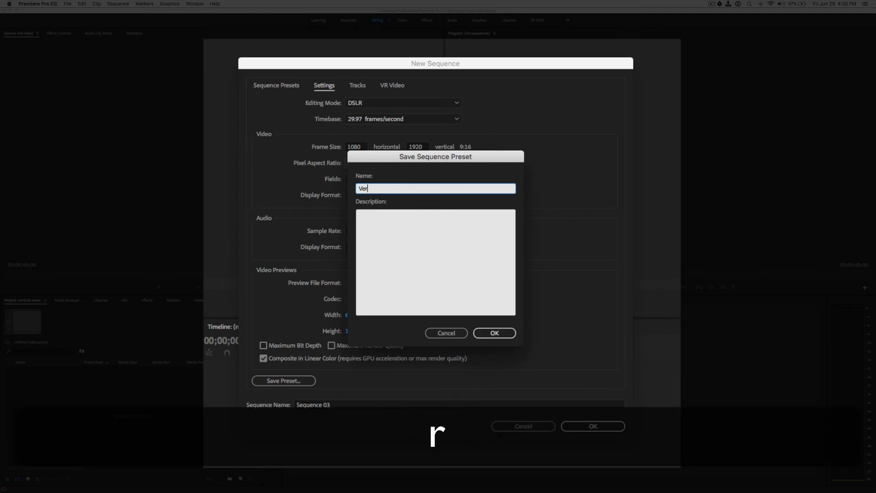
text(tical 9x16)
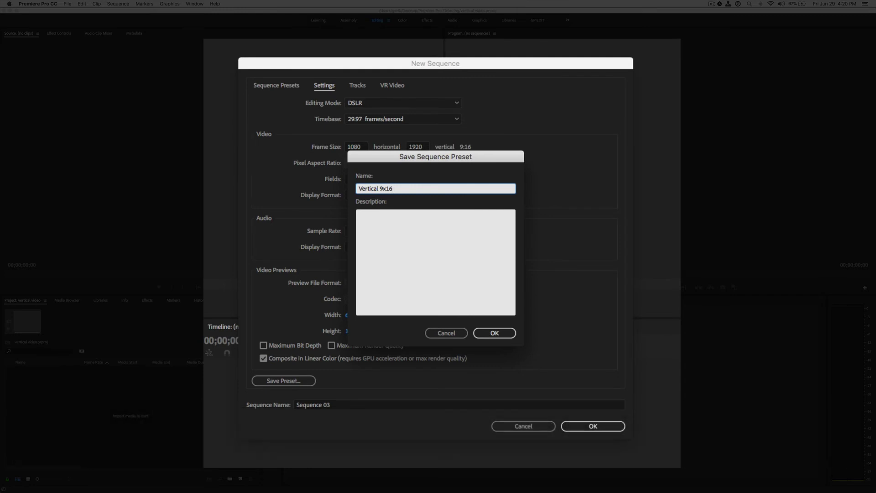
click(386, 234)
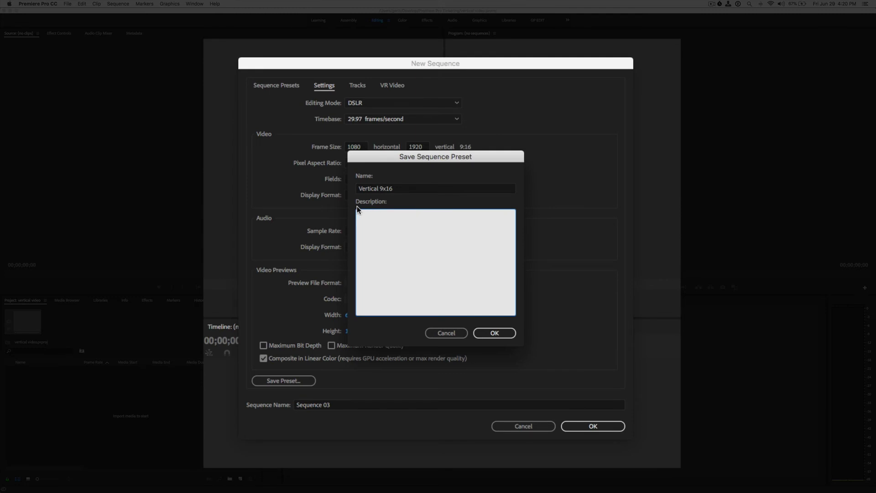
text(Vertica)
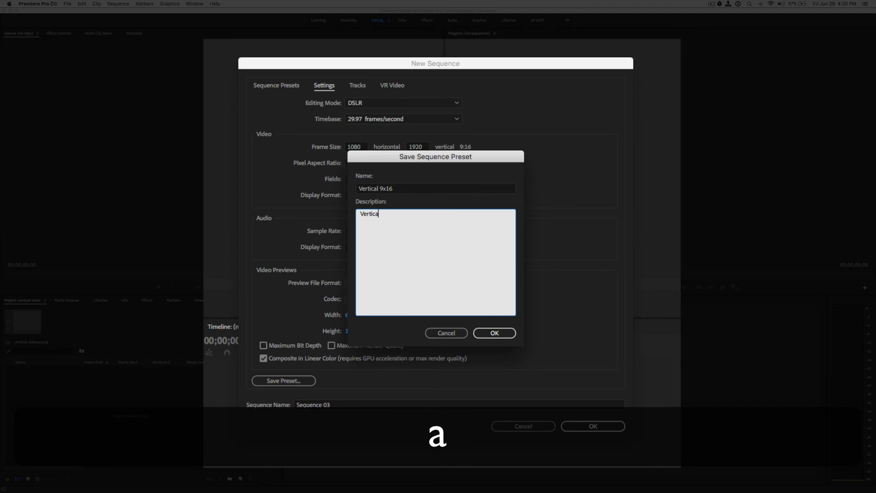
text(l Video S)
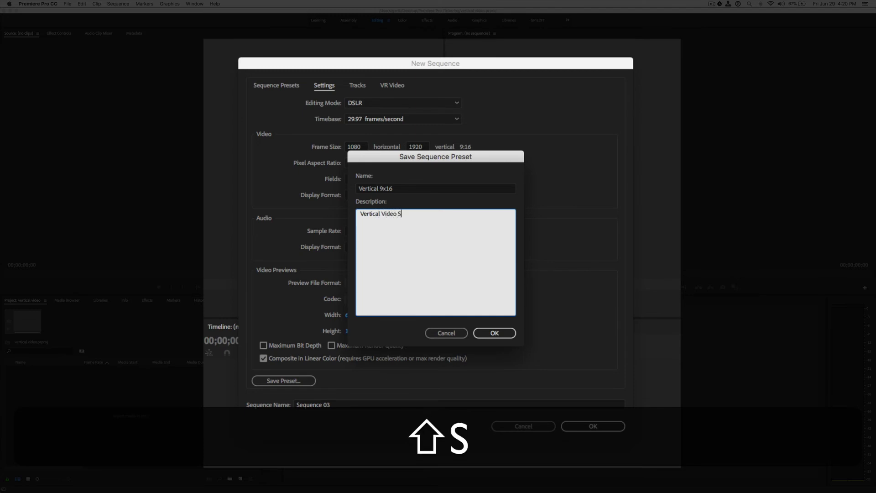
text(equence for )
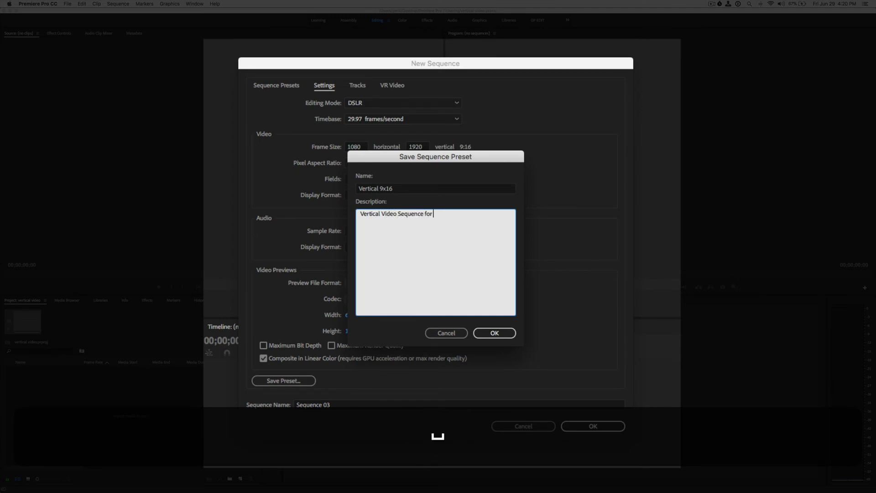
text(IGTV)
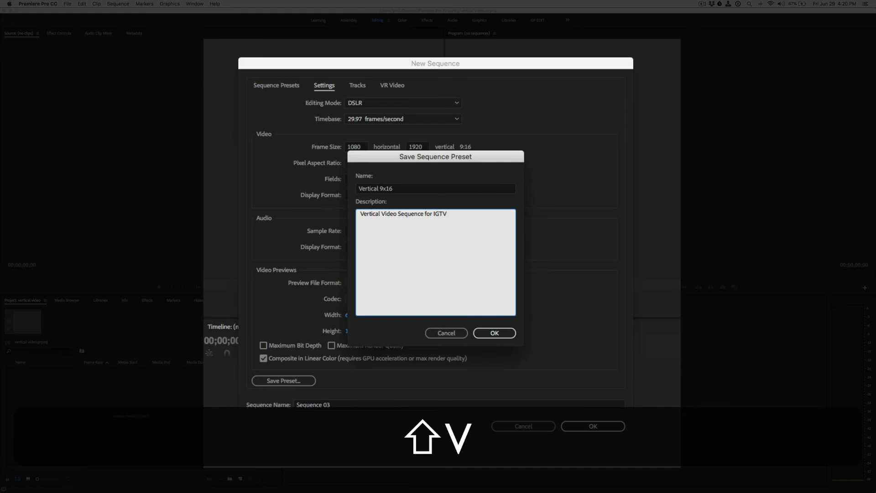
Confirm the Vertical 9x16 preset and create Sequence 03 from it.
click(498, 333)
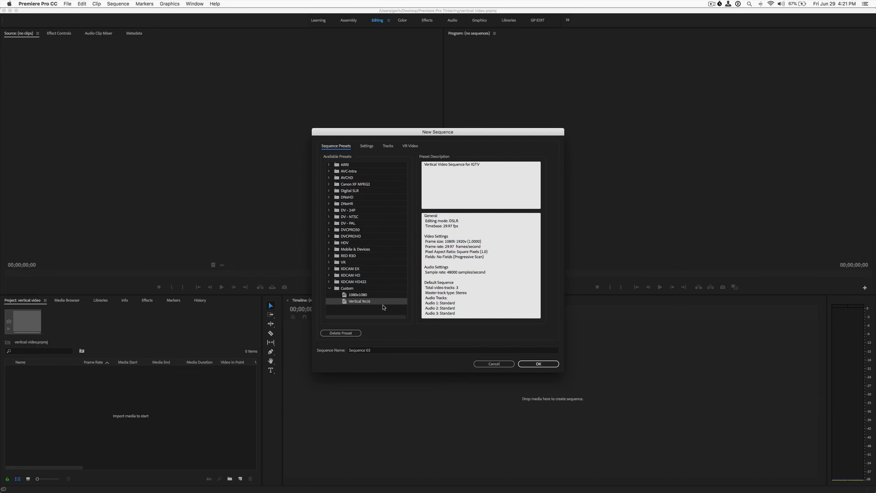
click(530, 363)
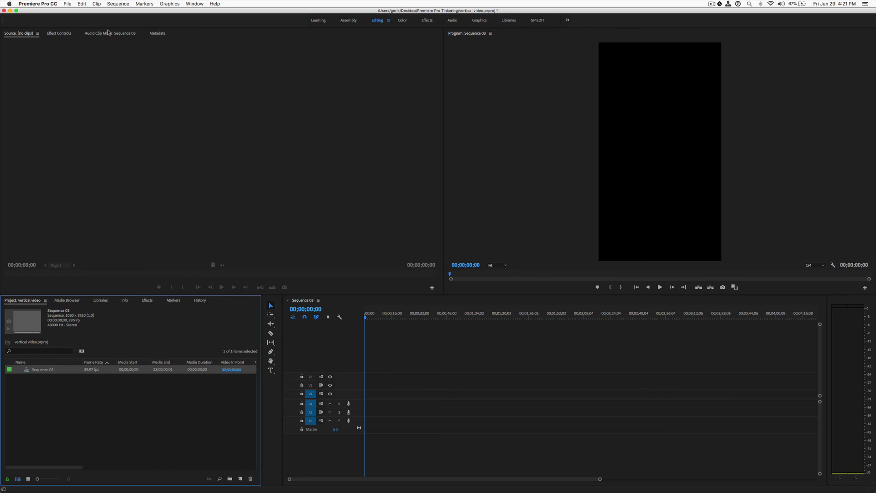
Reopen New Sequence with Cmd+N and select the Custom Vertical 9x16 preset for Sequence 04.
key(super+n)
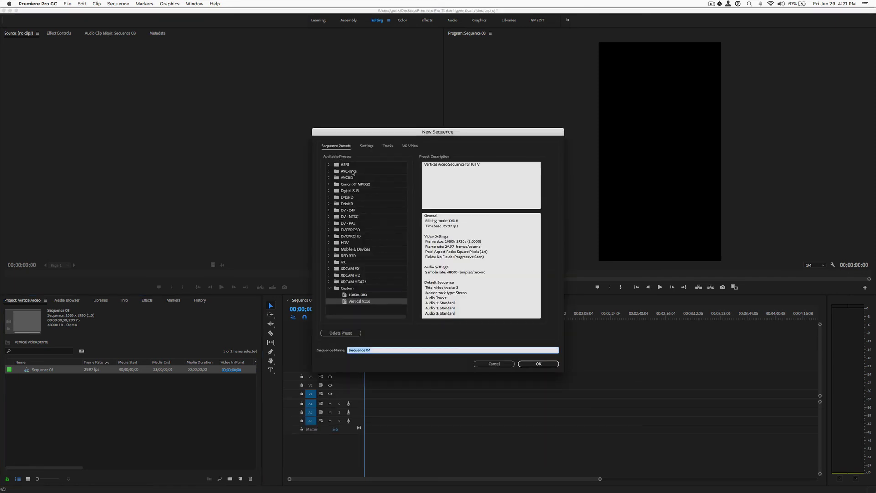
click(357, 294)
click(358, 301)
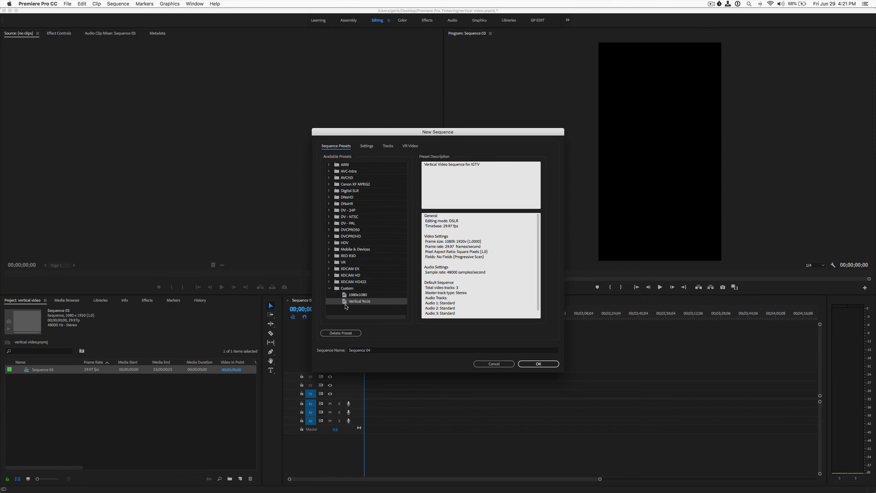